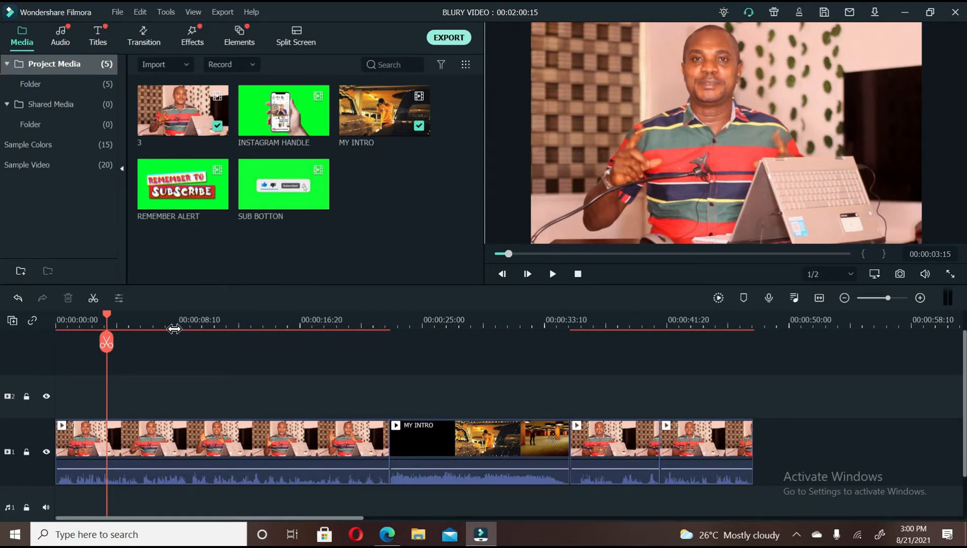
Play through the opening clip and park the playhead at 00:00:08:14.
left_click(169, 326)
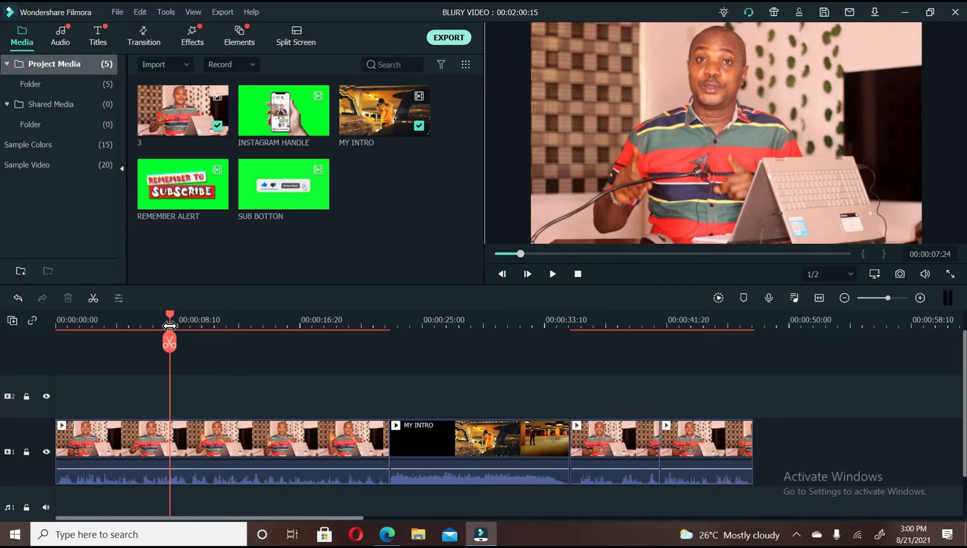
key("space")
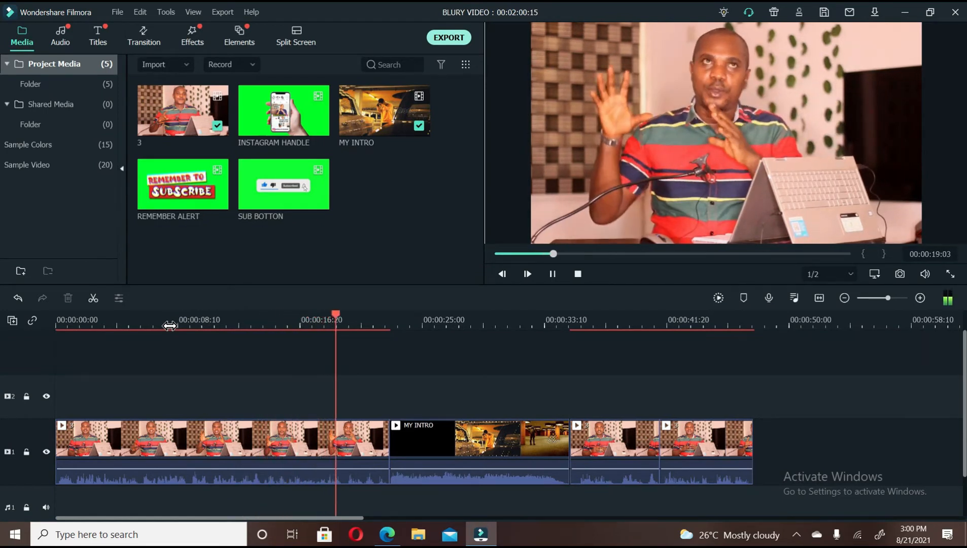
key("space")
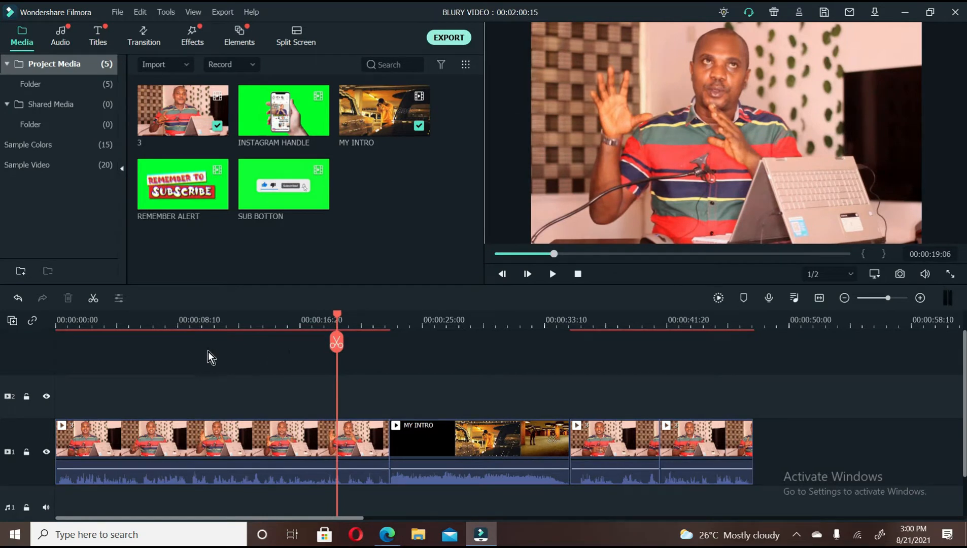
left_click(146, 325)
key("space")
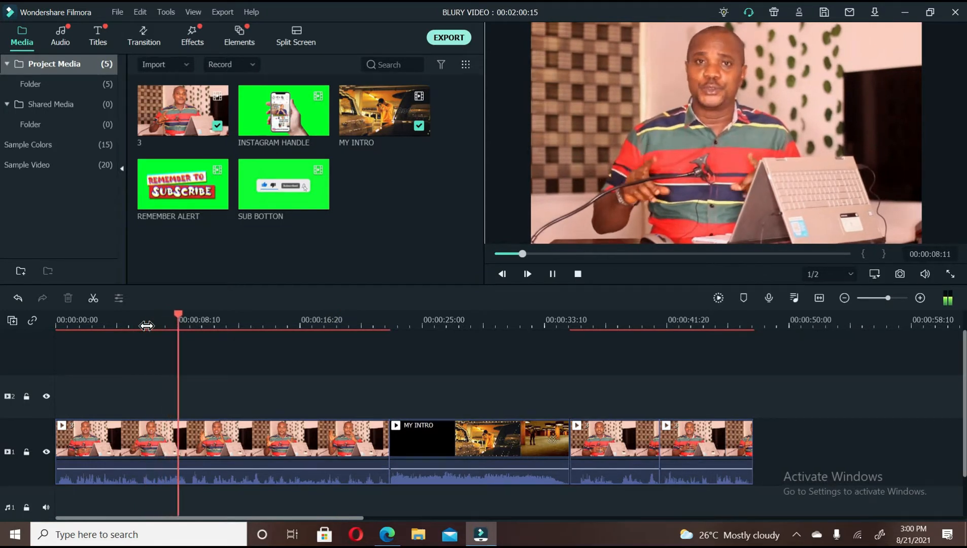
key("space")
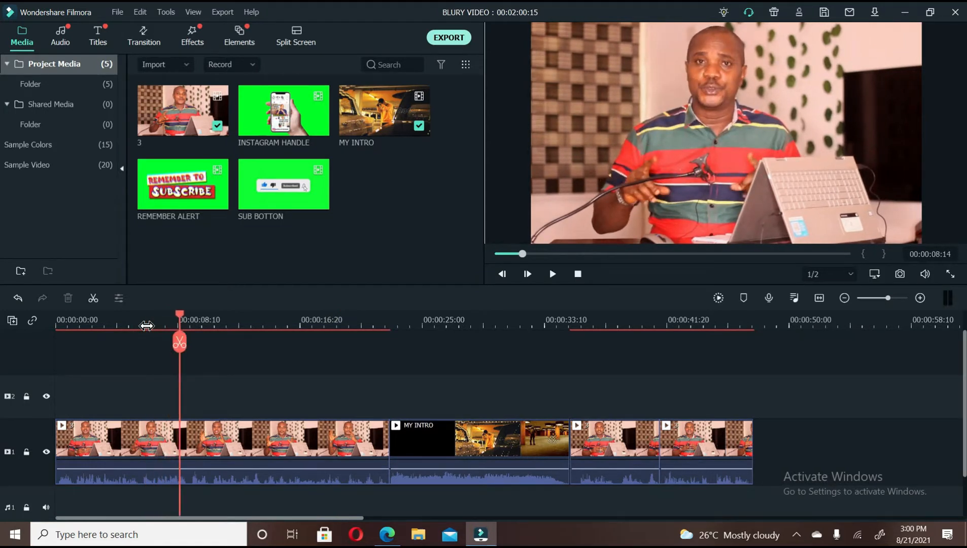
Search the effects for "mos", preview the Mosaic filters, and add Mosaic to video track 2 at the playhead.
left_click(184, 437)
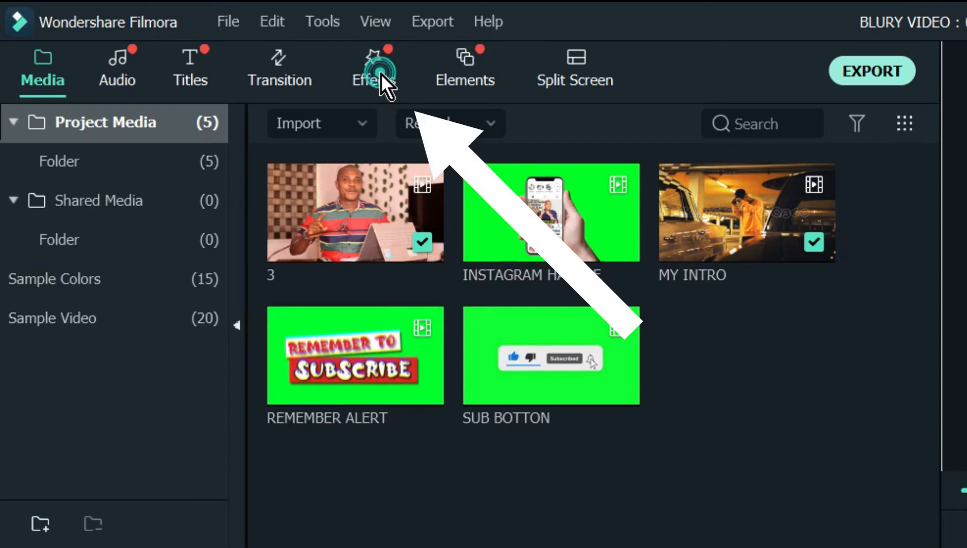
left_click(196, 39)
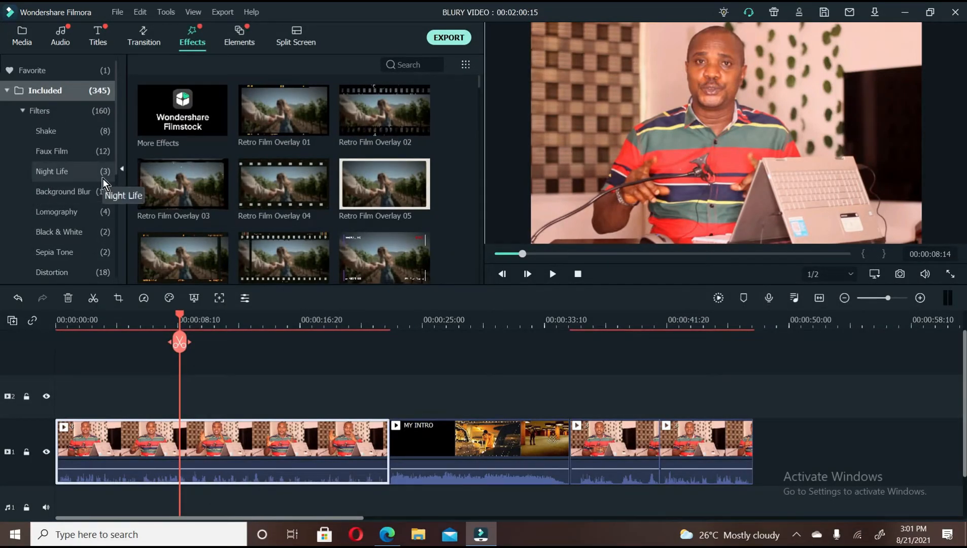
left_click(399, 65)
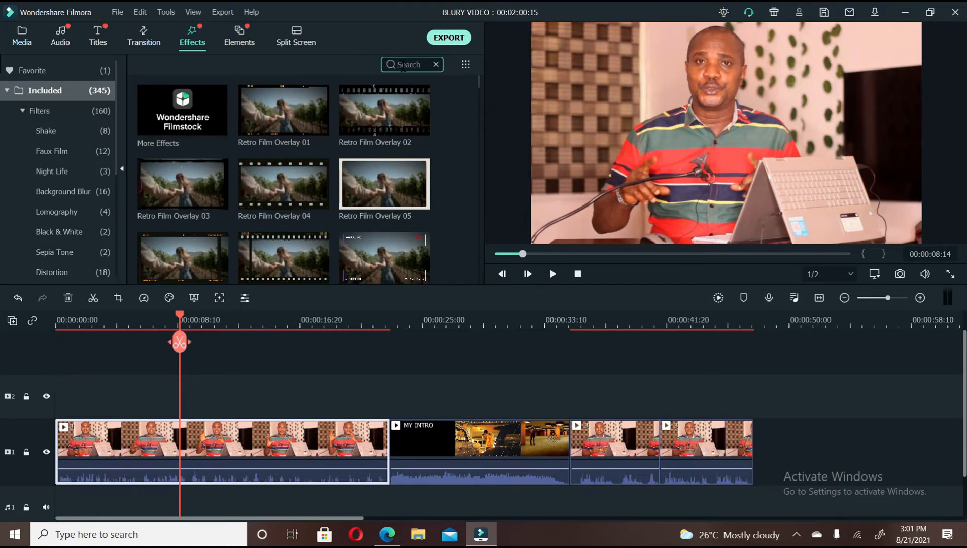
type("mos")
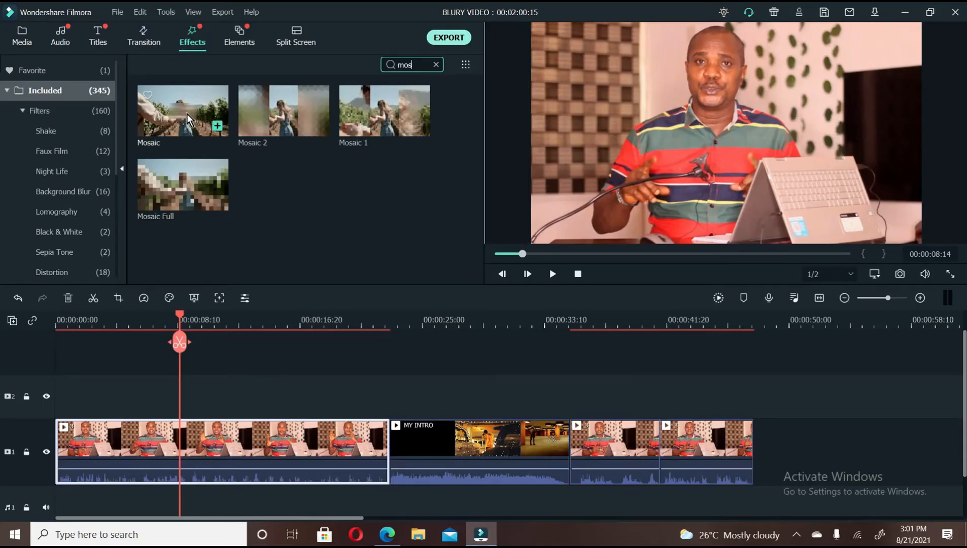
left_click(186, 113)
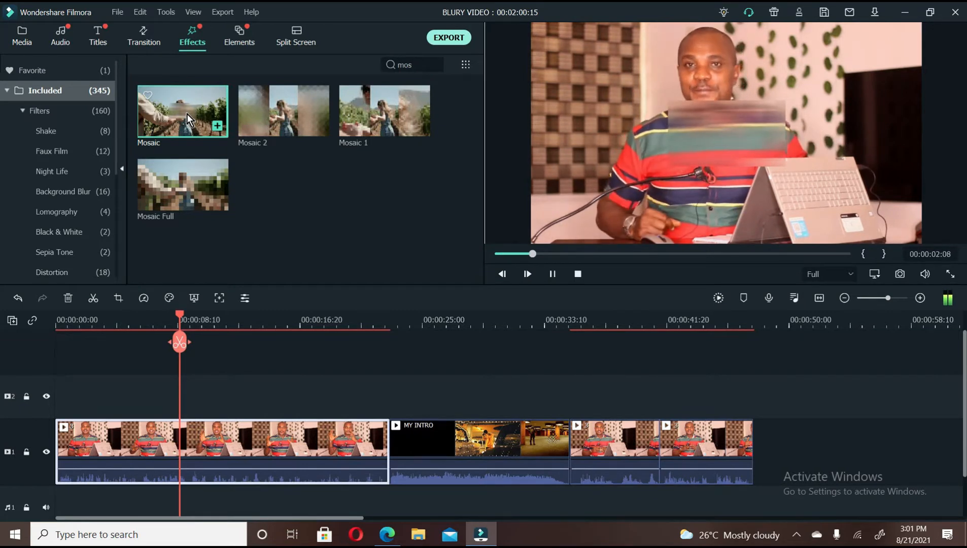
left_click(274, 110)
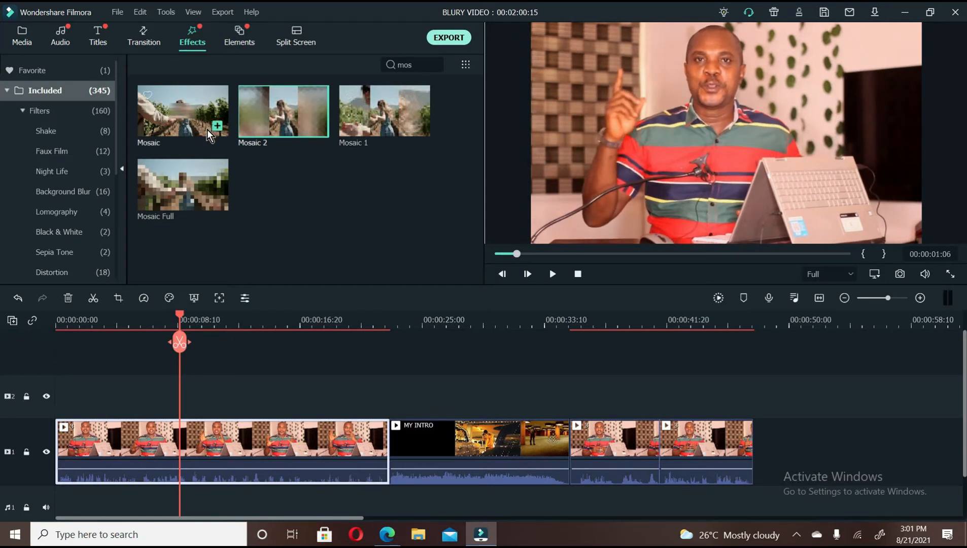
left_click(188, 187)
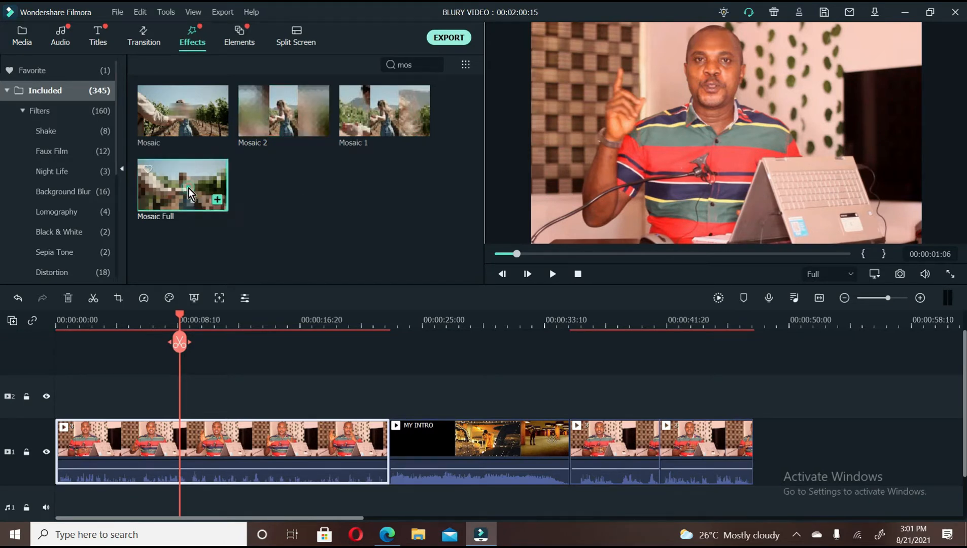
left_click(192, 110)
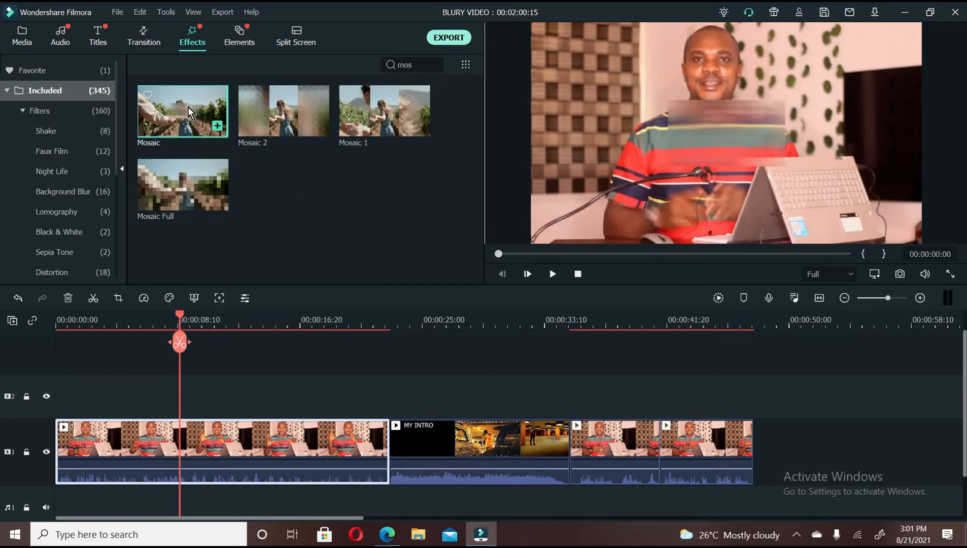
left_click_drag(187, 106, 187, 384)
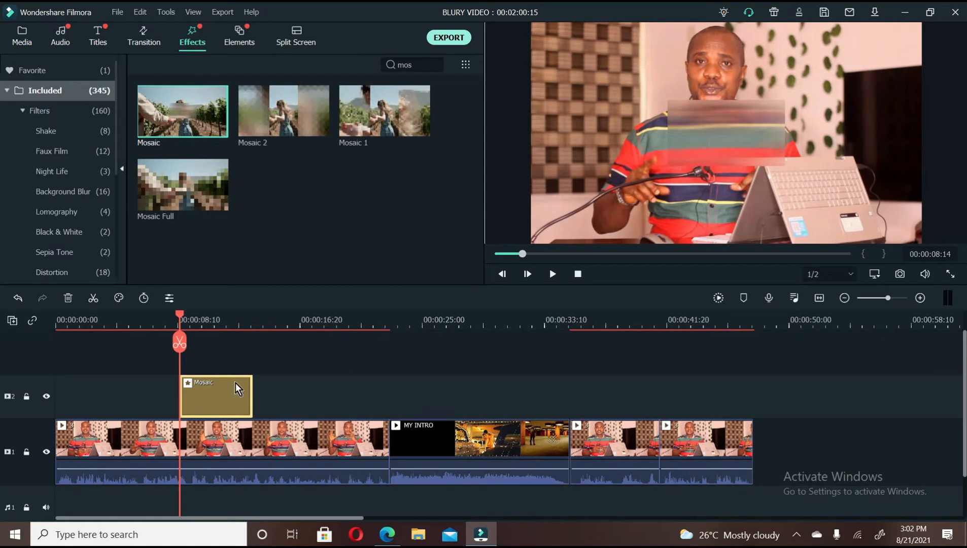
Open the Mosaic effect's settings and move its blur region over the television screen, trying out its height.
double_click(224, 393)
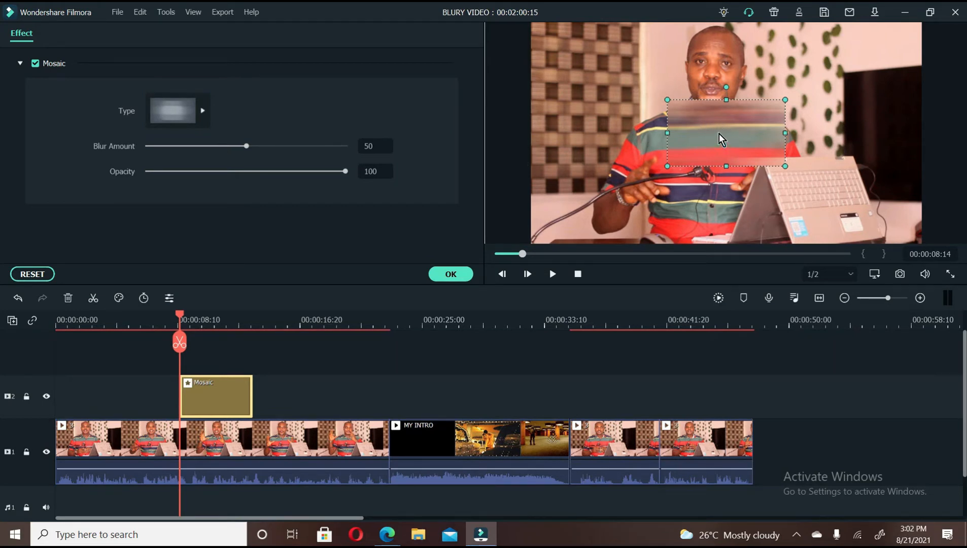
left_click_drag(719, 131, 799, 80)
left_click_drag(735, 81, 870, 90)
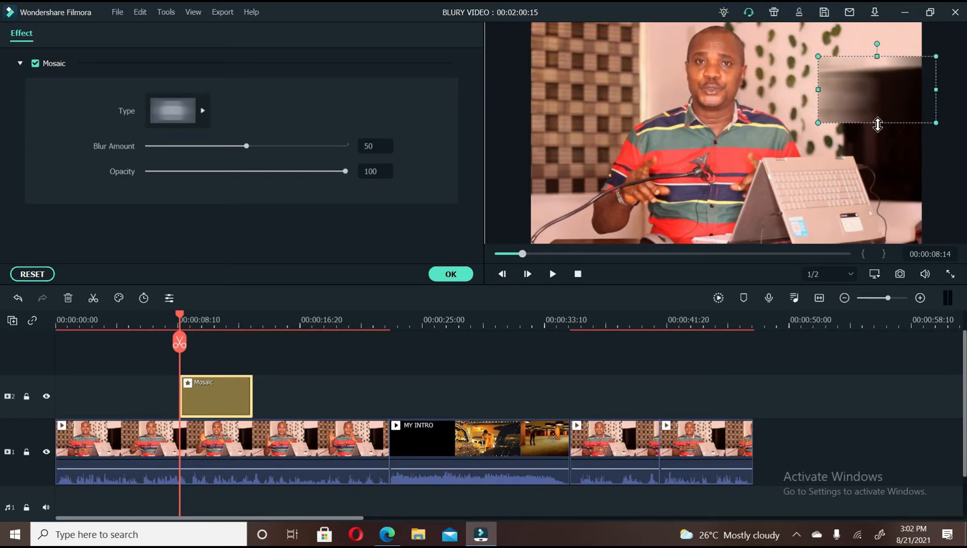
left_click_drag(877, 122, 882, 197)
left_click_drag(842, 290, 835, 188)
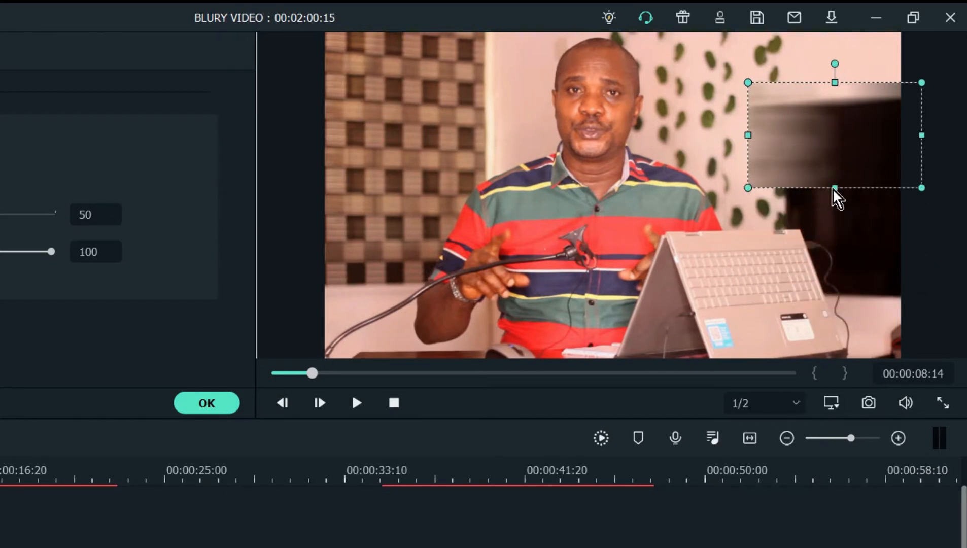
Move the Mosaic blur region over the man's face and adjust its height and width to fit his head.
left_click_drag(752, 137, 608, 93)
left_click_drag(602, 137, 599, 166)
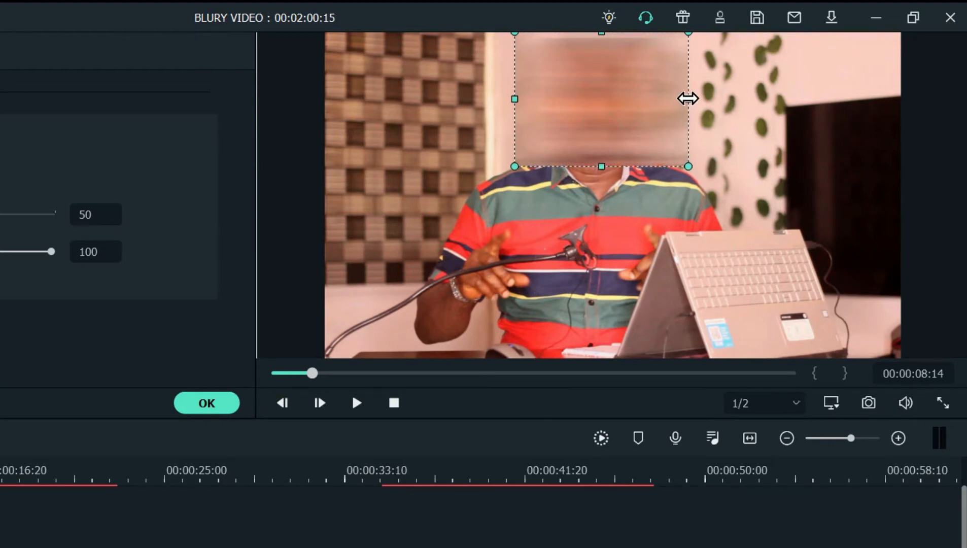
left_click_drag(680, 98, 668, 95)
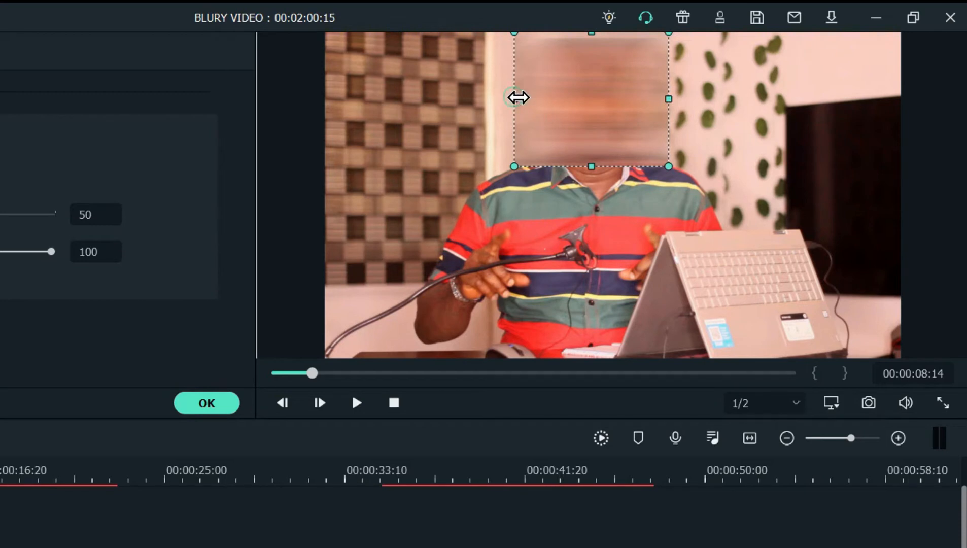
left_click_drag(516, 98, 529, 99)
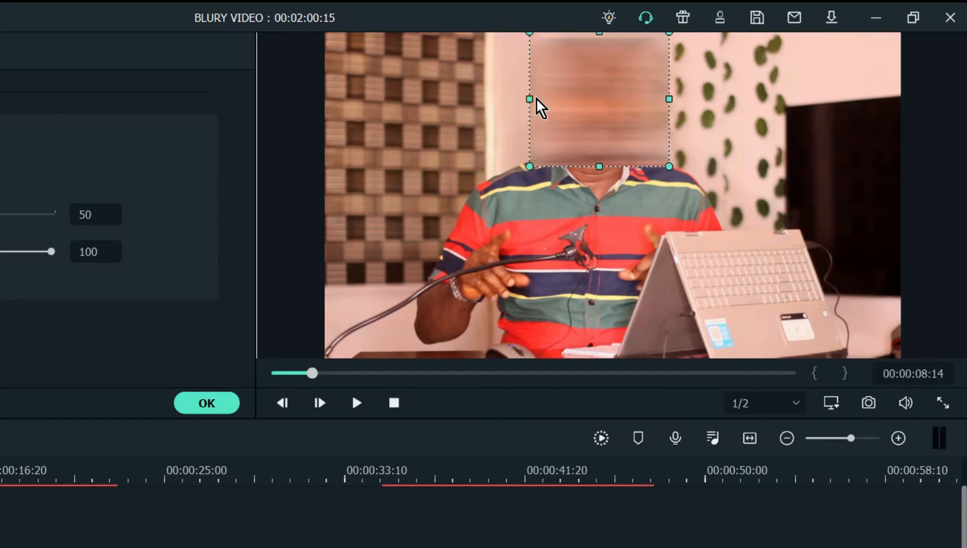
left_click_drag(673, 97, 667, 98)
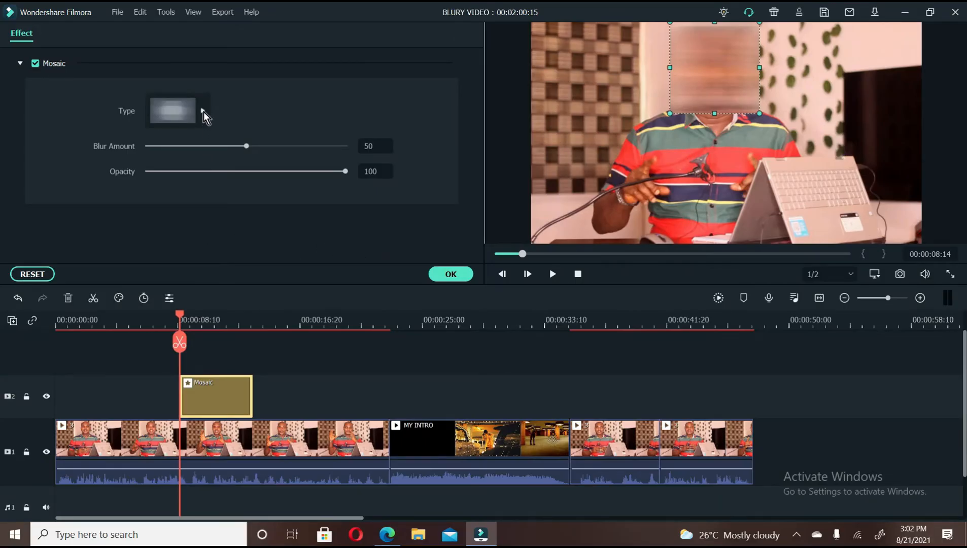
Try the second blur type and the pixelated type for the Mosaic effect, raising the blur amount to 84.
left_click(203, 112)
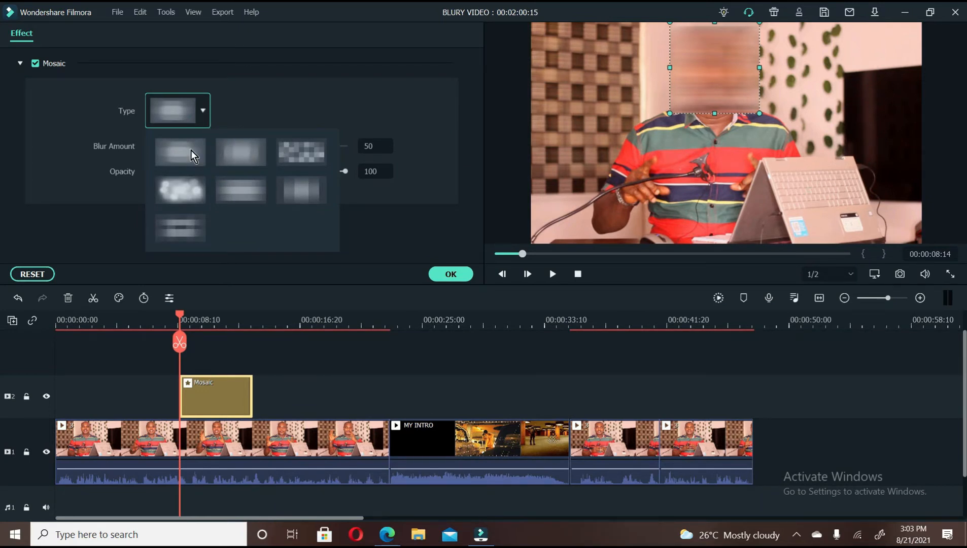
left_click(248, 152)
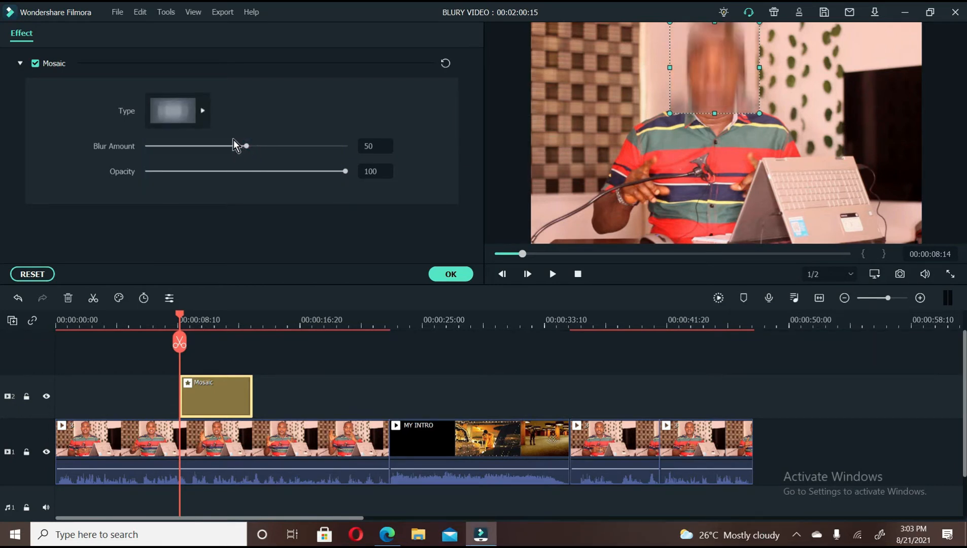
left_click(203, 111)
left_click(296, 152)
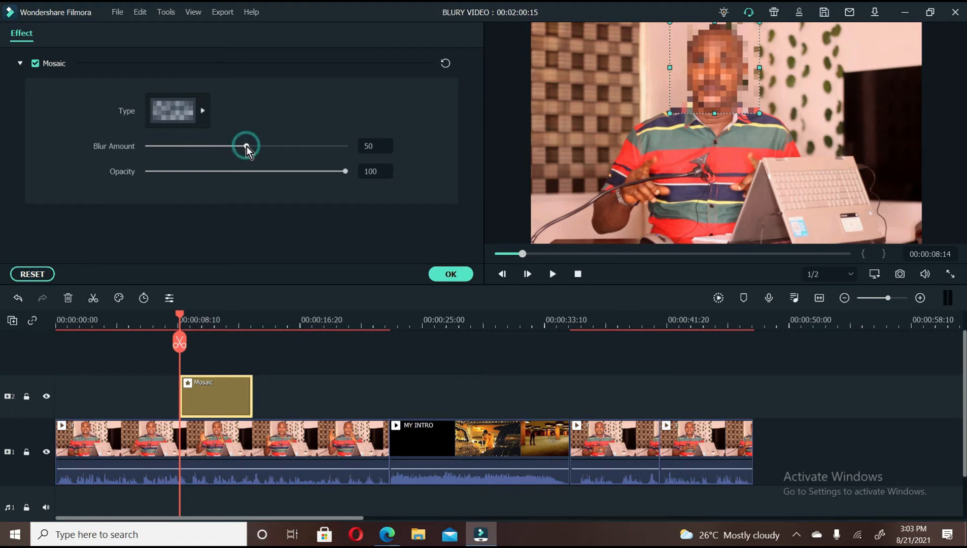
left_click_drag(247, 147, 314, 150)
Set the Mosaic type back to the first blur style, reduce the blur amount to 49, and apply the settings.
left_click(203, 112)
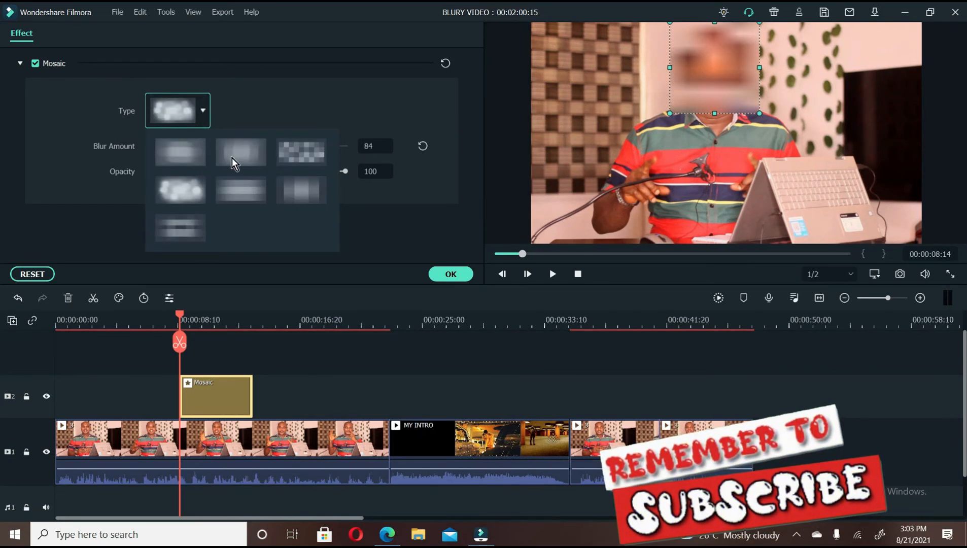
left_click(186, 155)
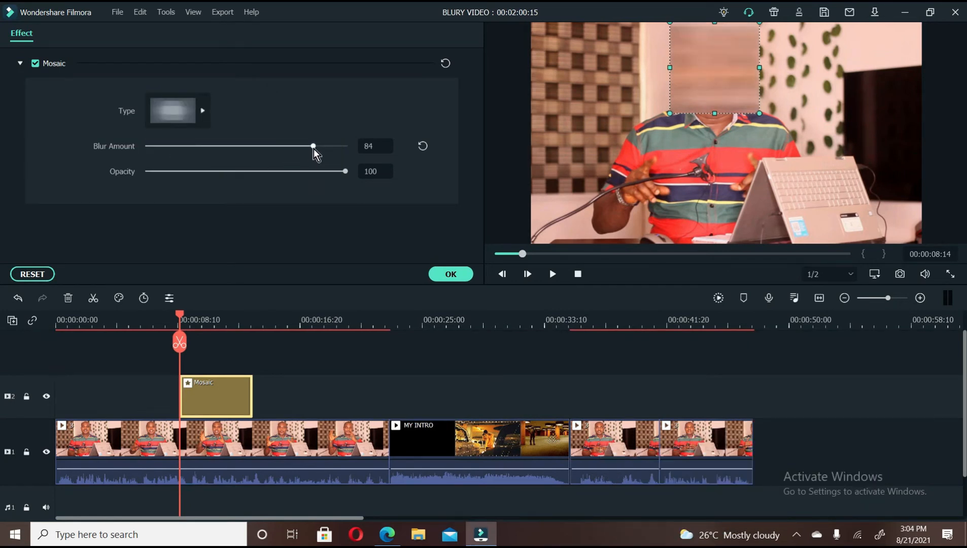
left_click_drag(313, 147, 244, 146)
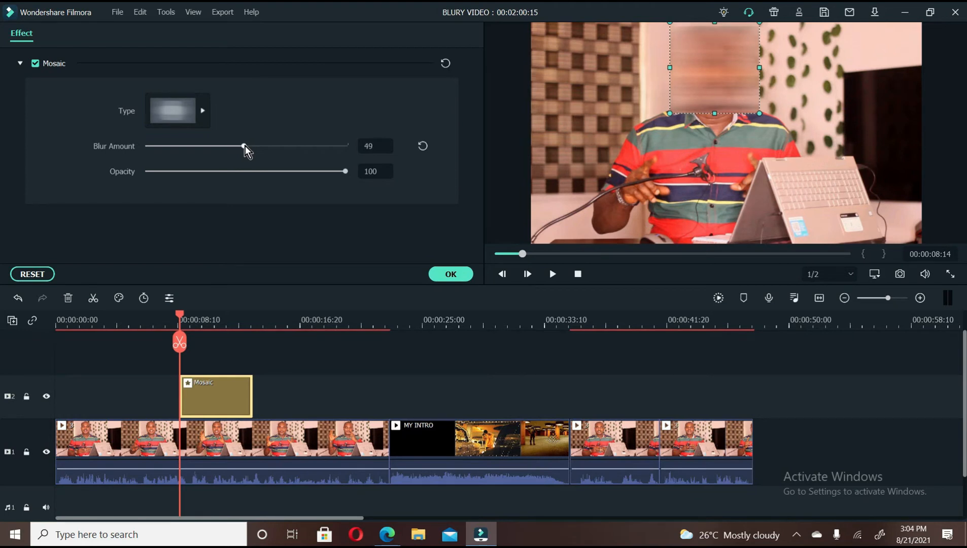
left_click(448, 274)
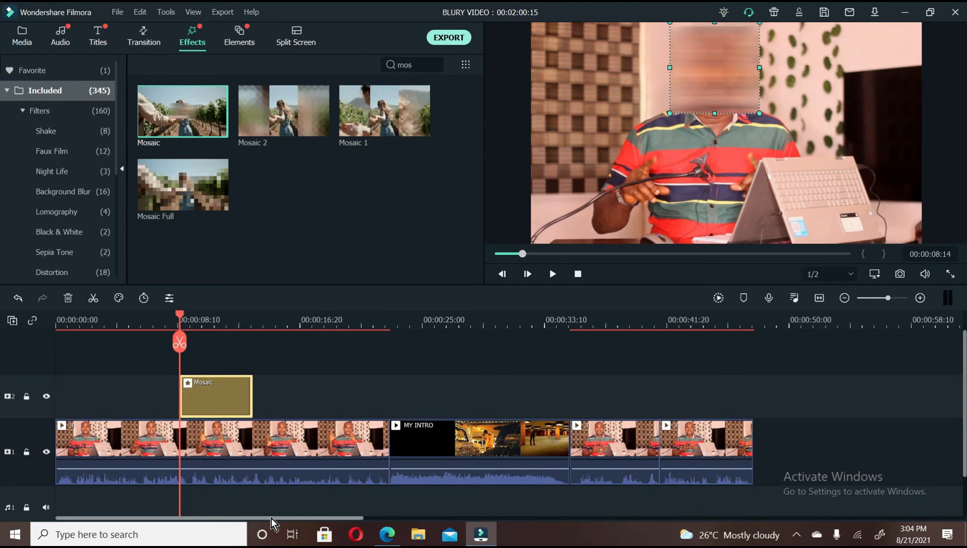
Try extending the Mosaic effect on track 2 to near the end of the first clip, and undo it.
left_click_drag(180, 392, 22, 396)
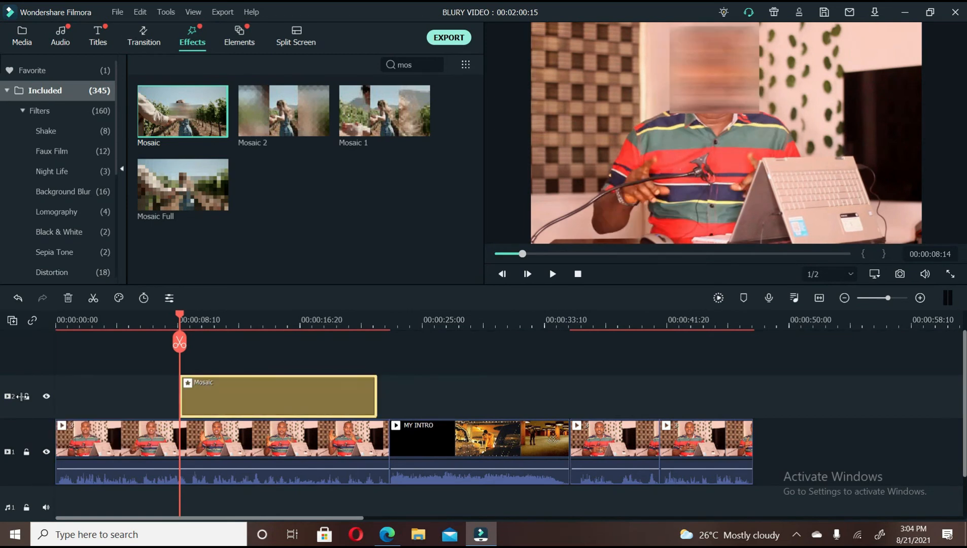
key("ctrl+z")
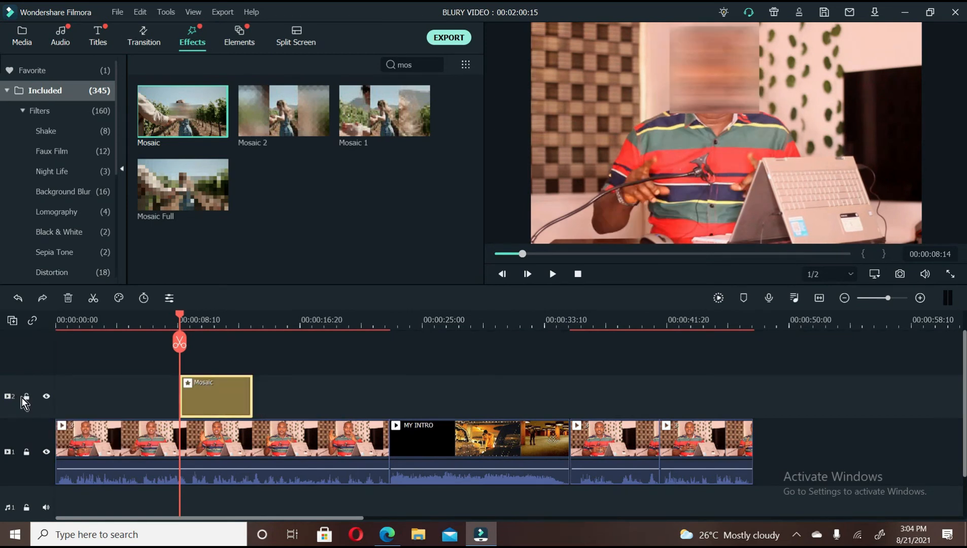
Play the video from 00:00:07:10 past the Mosaic effect to check the blurred face.
left_click(163, 322)
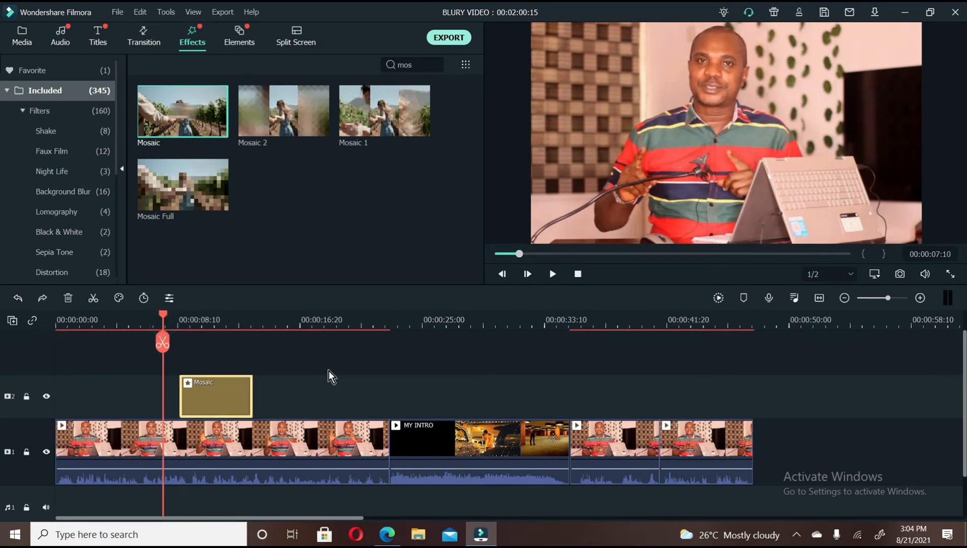
key("space")
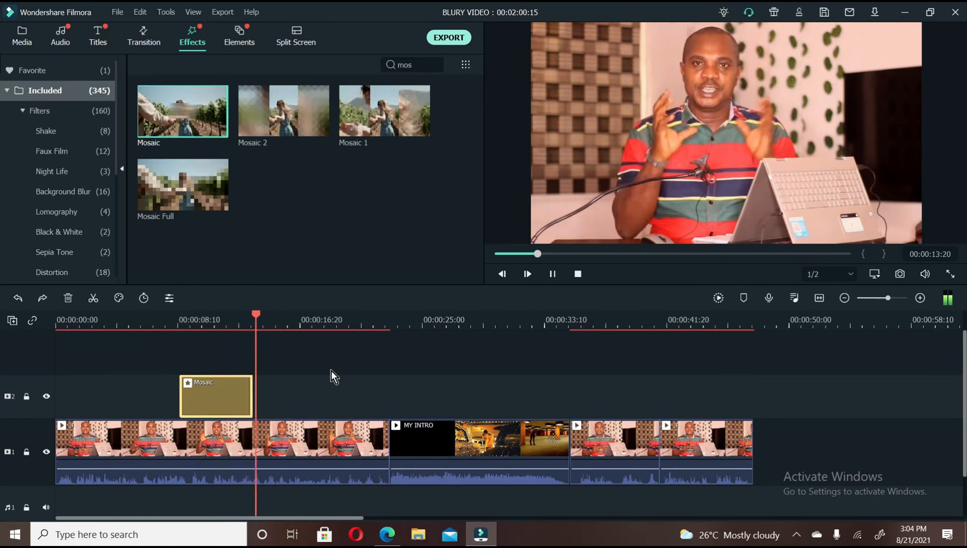
key("space")
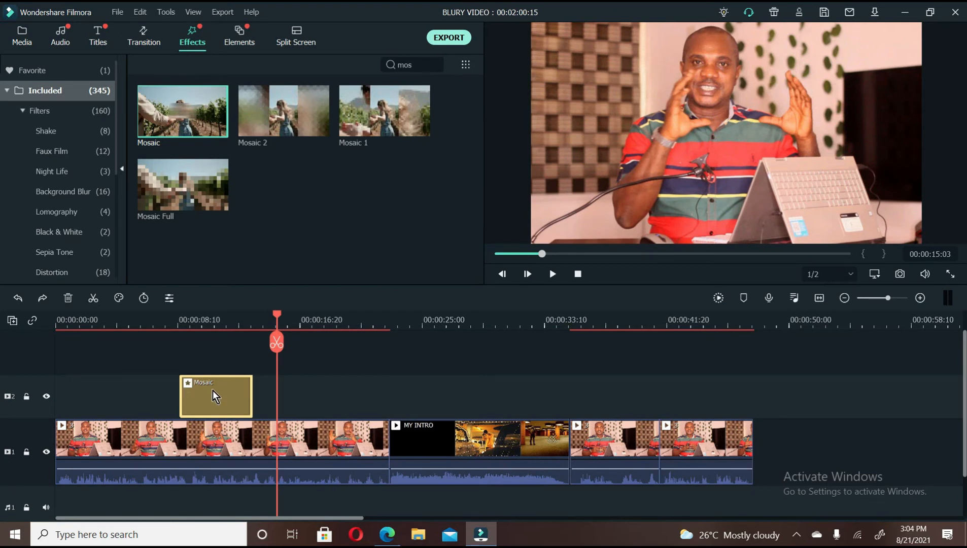
With the playhead at 00:00:08:24, move and enlarge the Mosaic blur region to cover the laptop, and set the blur amount to 69.
left_click(184, 322)
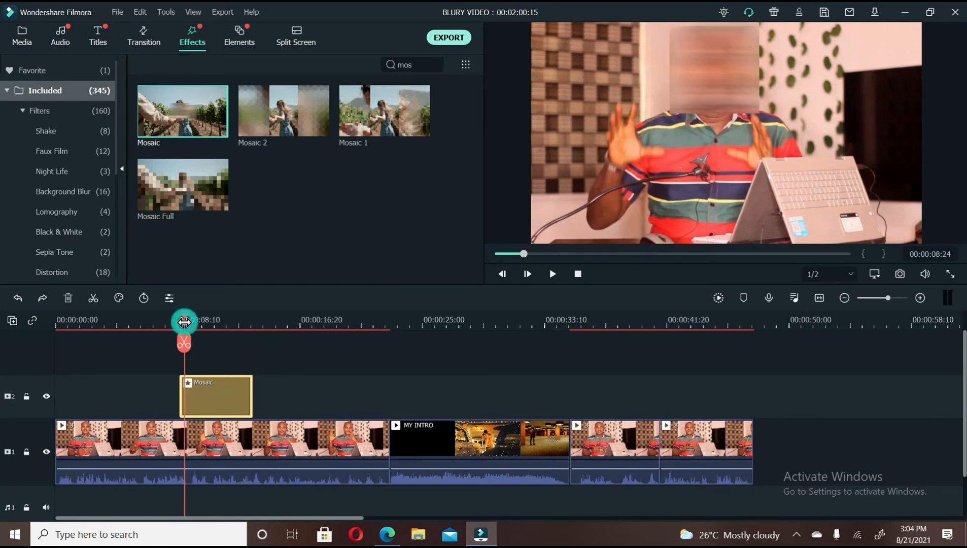
double_click(216, 394)
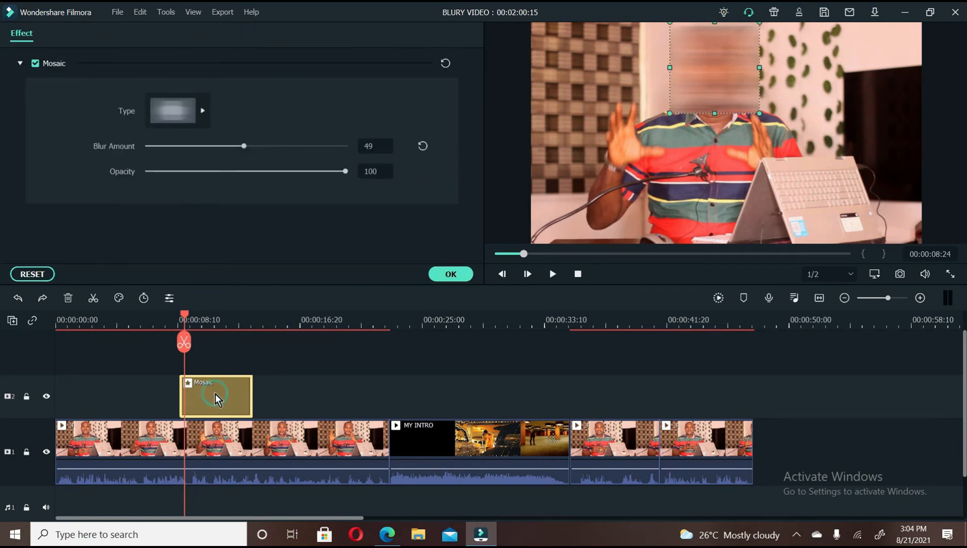
left_click_drag(719, 86, 902, 205)
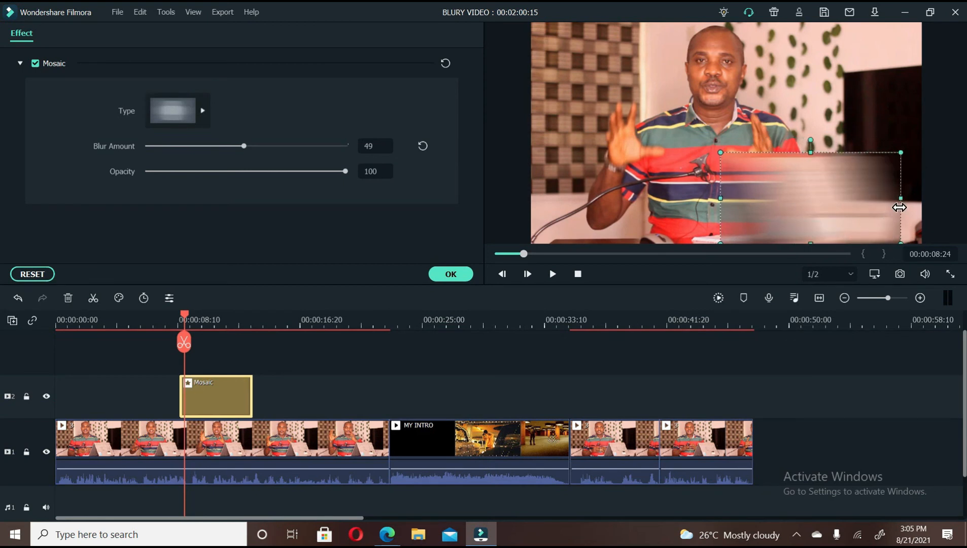
left_click_drag(244, 146, 280, 148)
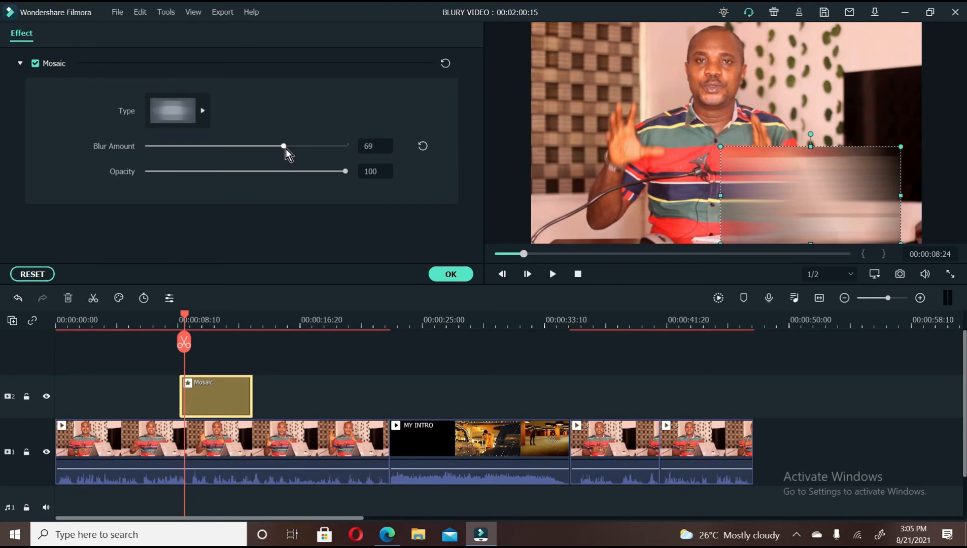
Play the video from just before the Mosaic effect to check the blur over the laptop.
left_click(163, 321)
key("space")
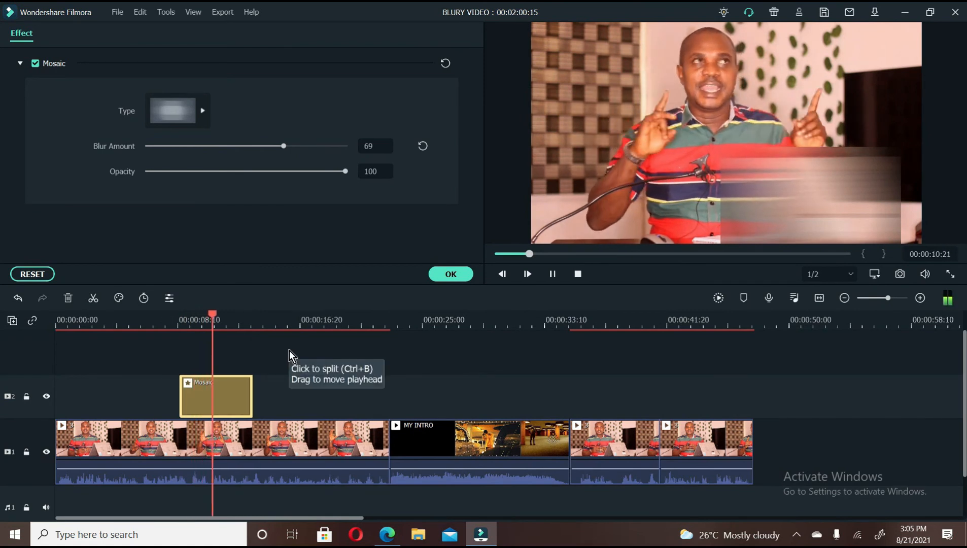
key("space")
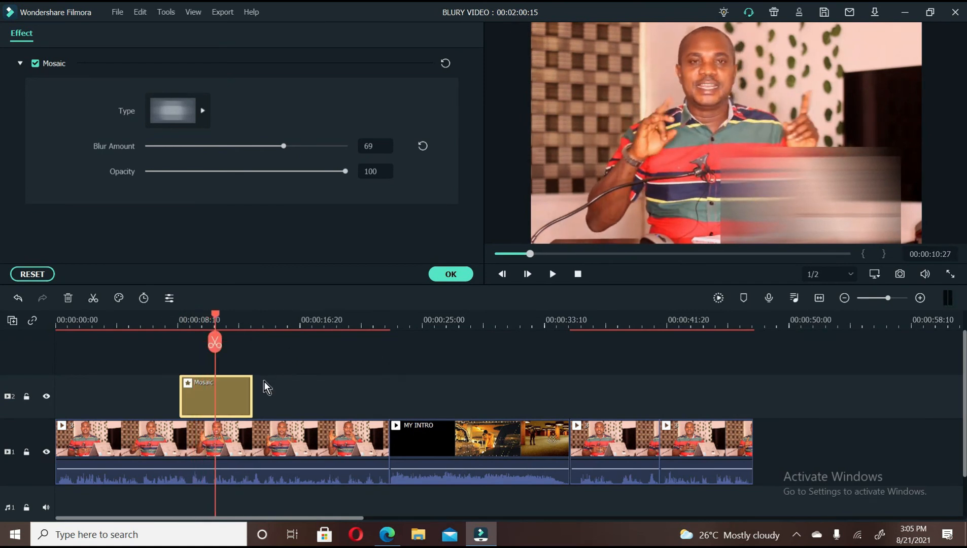